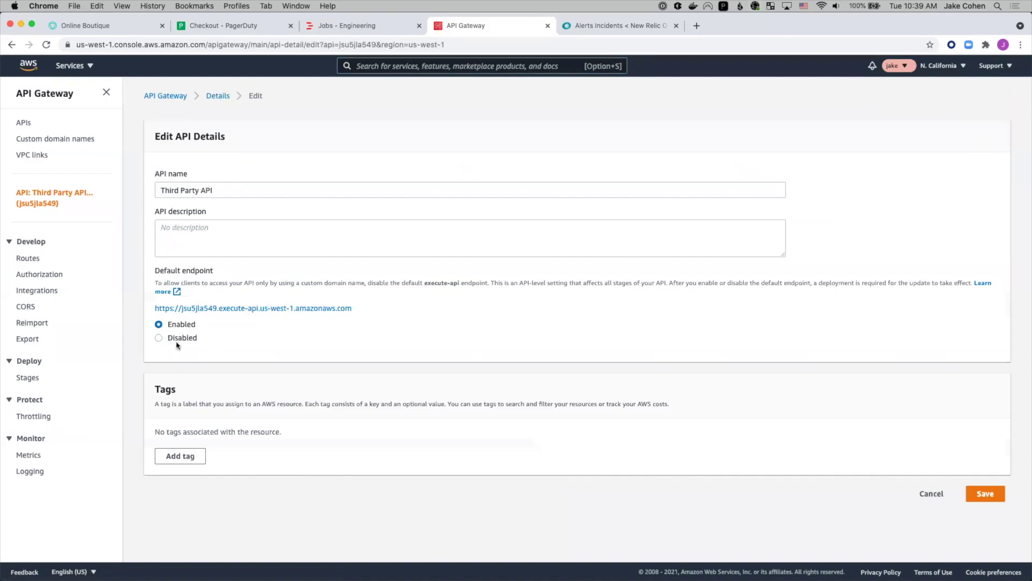
Disable the default endpoint of the Third Party API and save the API details.
{"action": "left_click", "coordinate": [178, 338]}
{"action": "left_click", "coordinate": [984, 493]}
Switch to the Online Boutique shop, add one Vintage Typewriter to the cart and place the order.
{"action": "left_click", "coordinate": [108, 26]}
{"action": "left_click", "coordinate": [356, 89]}
{"action": "left_click", "coordinate": [352, 364]}
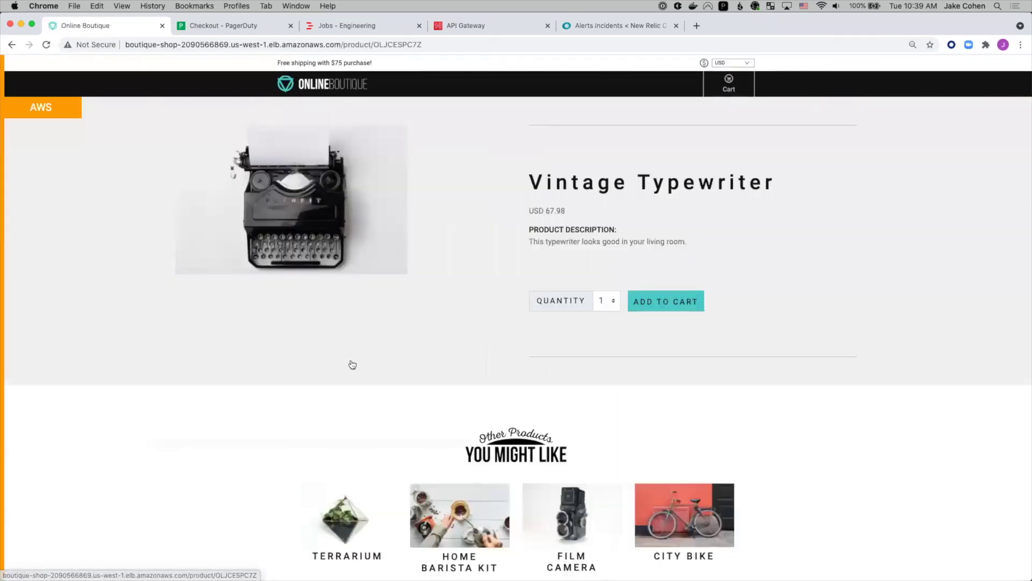
{"action": "left_click", "coordinate": [675, 311]}
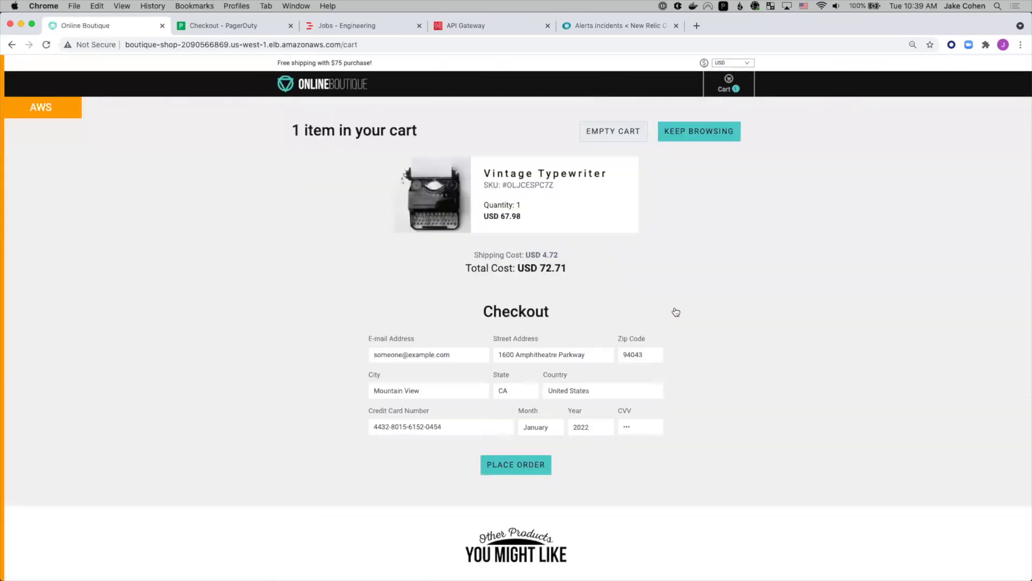
{"action": "left_click", "coordinate": [493, 462]}
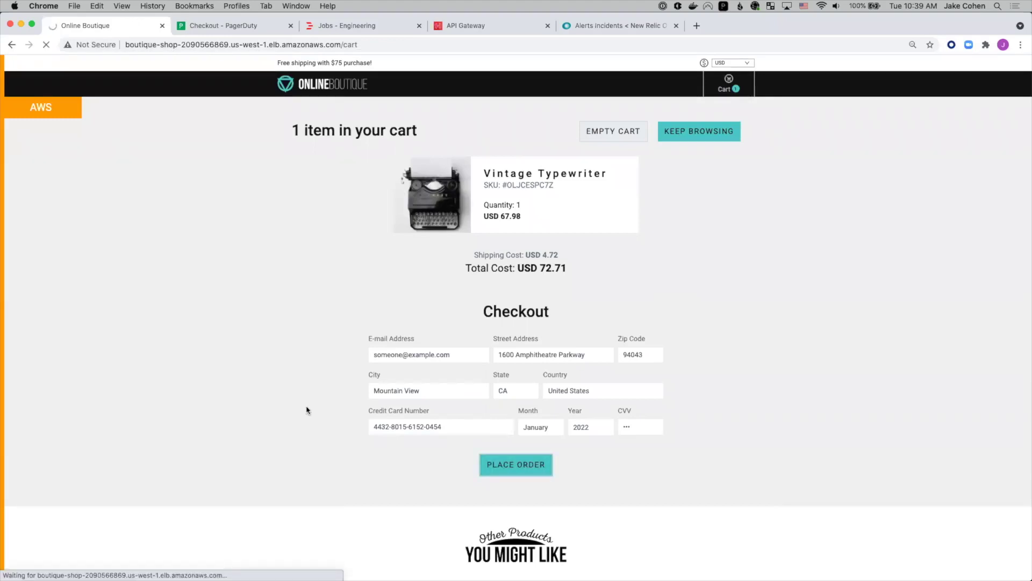
Open the Film Camera from the suggested products and add one to the cart.
{"action": "scroll", "coordinate": [307, 410], "scroll_direction": "down", "scroll_amount": 1}
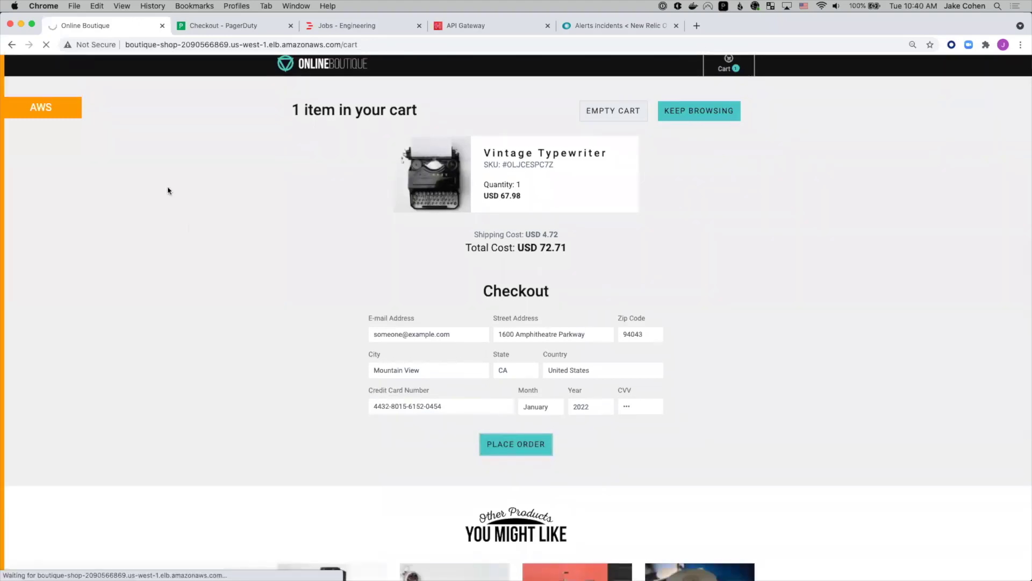
{"action": "scroll", "coordinate": [211, 277], "scroll_direction": "up", "scroll_amount": 1}
{"action": "scroll", "coordinate": [205, 296], "scroll_direction": "down", "scroll_amount": 5}
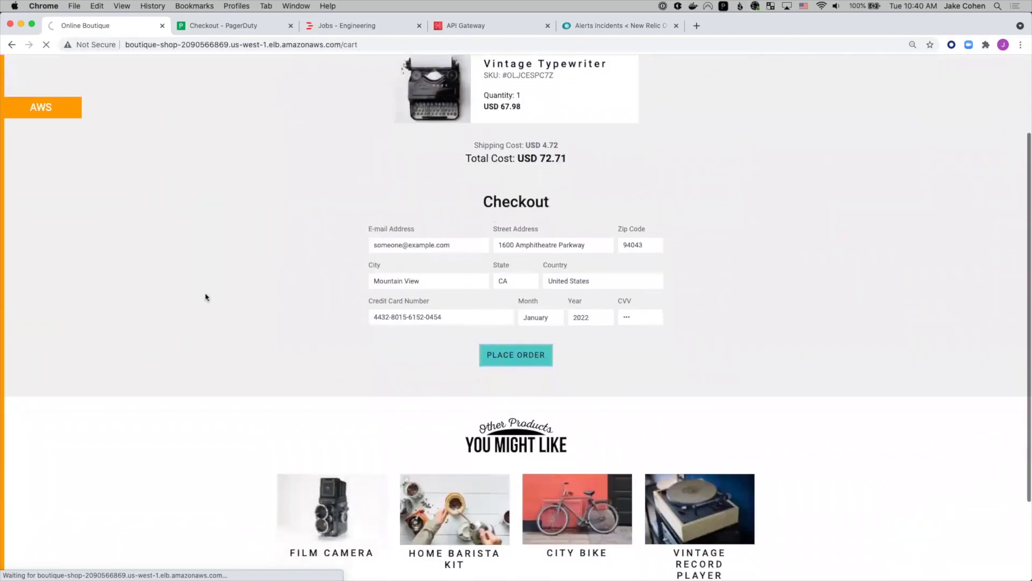
{"action": "left_click", "coordinate": [310, 475]}
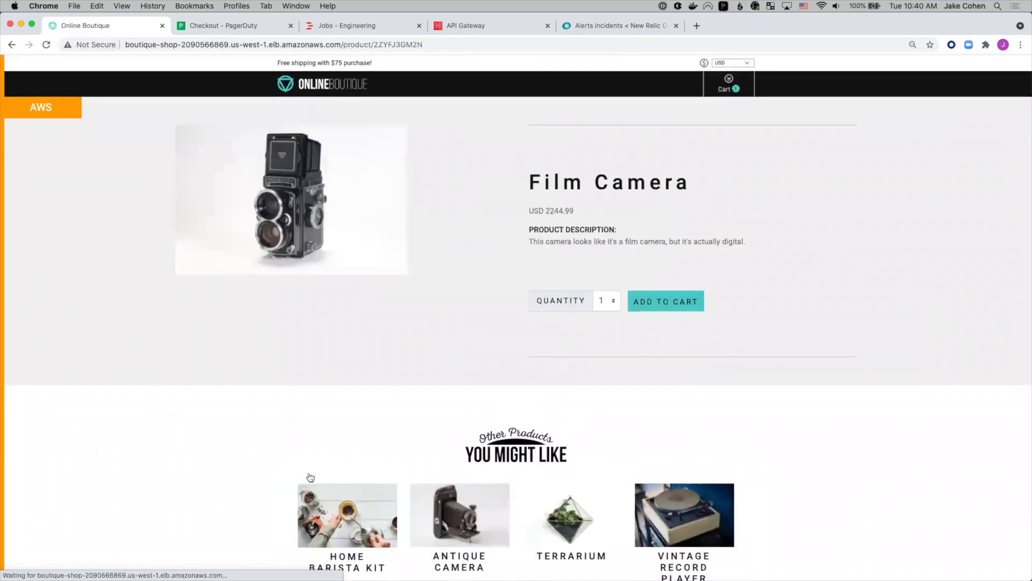
{"action": "scroll", "coordinate": [333, 322], "scroll_direction": "down", "scroll_amount": 2}
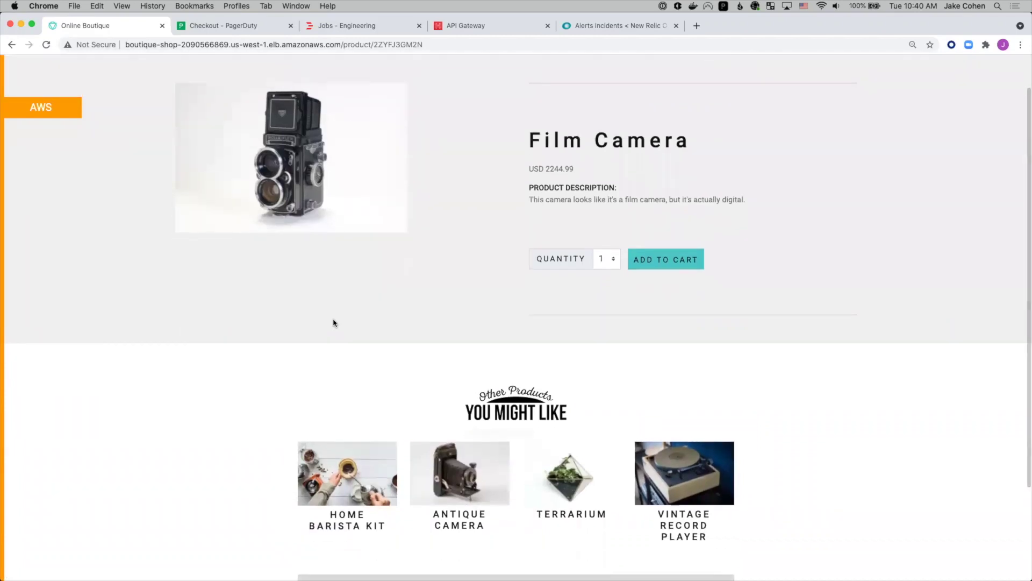
{"action": "left_click", "coordinate": [665, 263]}
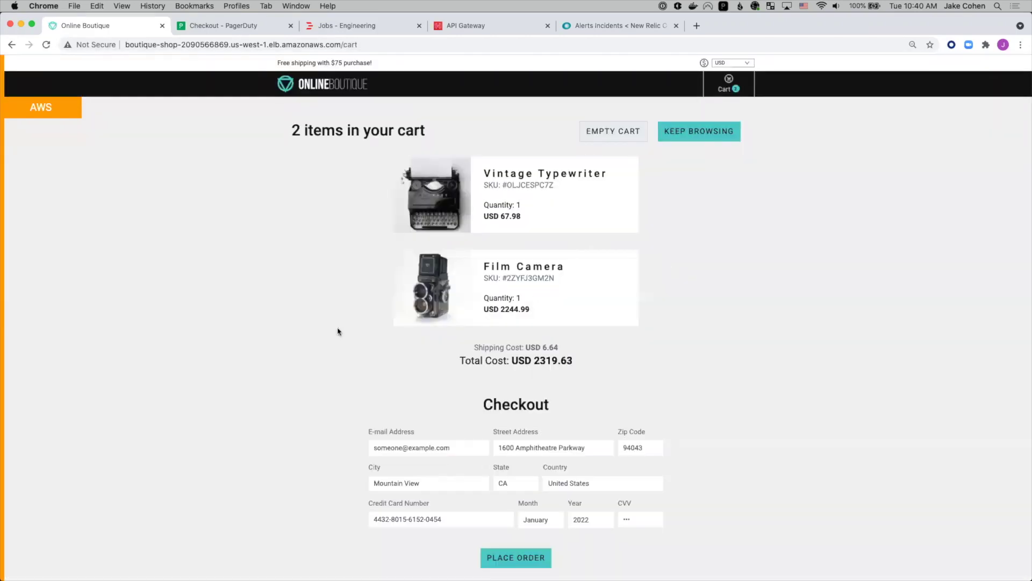
Place the order for the typewriter and film camera with the prefilled checkout details.
{"action": "scroll", "coordinate": [317, 337], "scroll_direction": "down", "scroll_amount": 5}
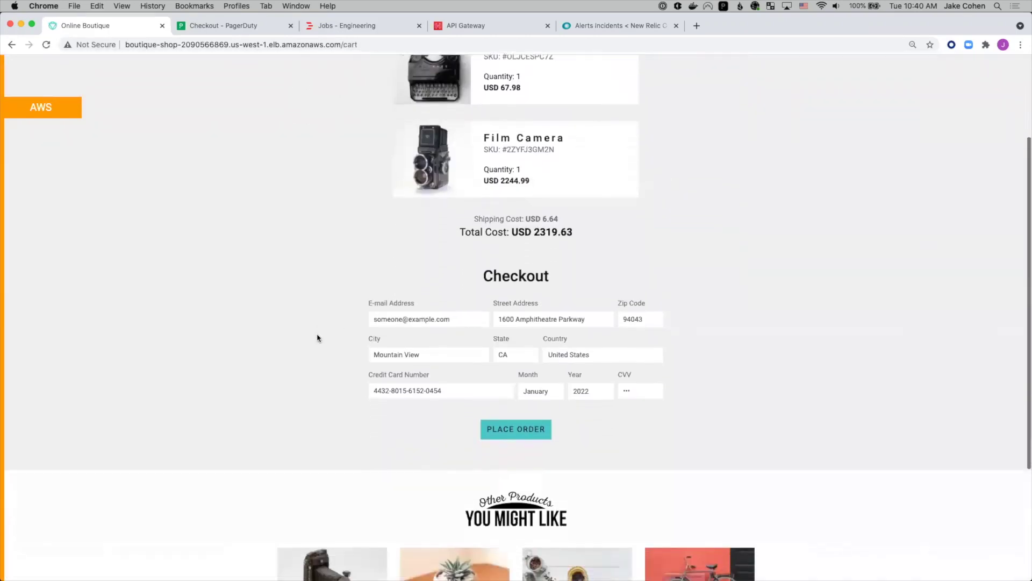
{"action": "scroll", "coordinate": [317, 338], "scroll_direction": "down", "scroll_amount": 2}
{"action": "scroll", "coordinate": [318, 337], "scroll_direction": "up", "scroll_amount": 3}
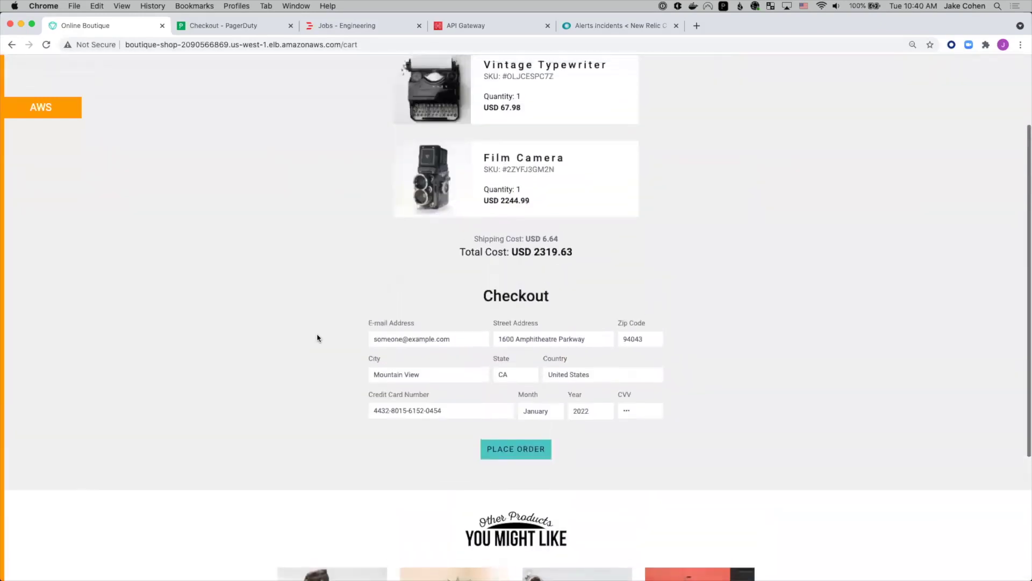
{"action": "scroll", "coordinate": [317, 337], "scroll_direction": "down", "scroll_amount": 3}
{"action": "scroll", "coordinate": [317, 338], "scroll_direction": "down", "scroll_amount": 3}
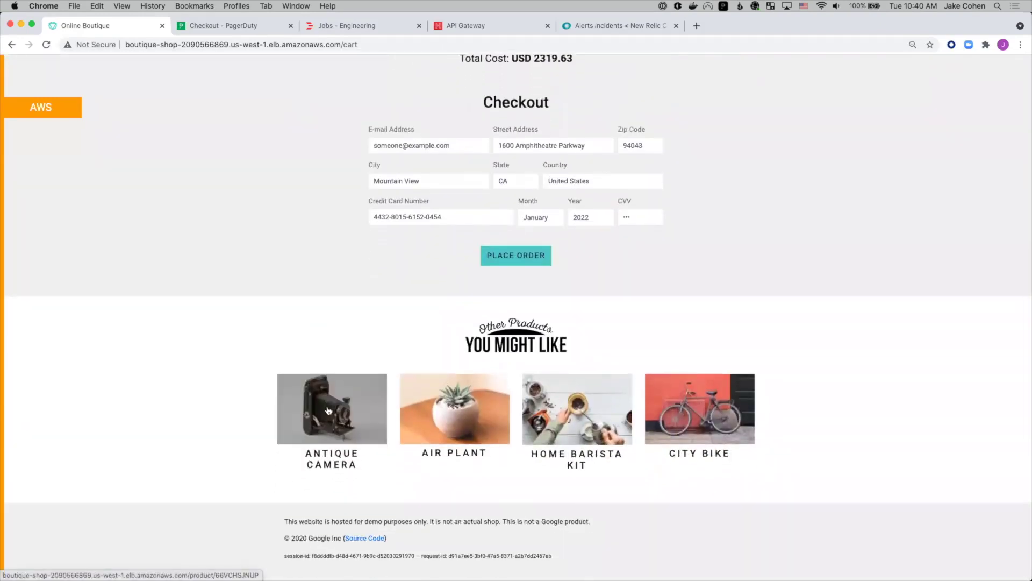
{"action": "scroll", "coordinate": [322, 430], "scroll_direction": "up", "scroll_amount": 6}
{"action": "left_click", "coordinate": [517, 388]}
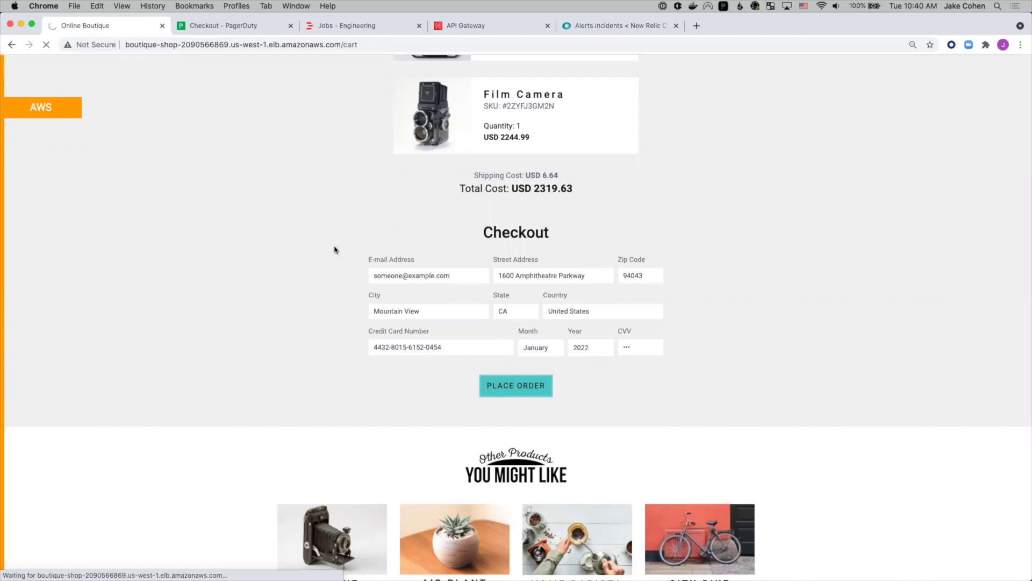
{"action": "key", "text": "ctrl+Right"}
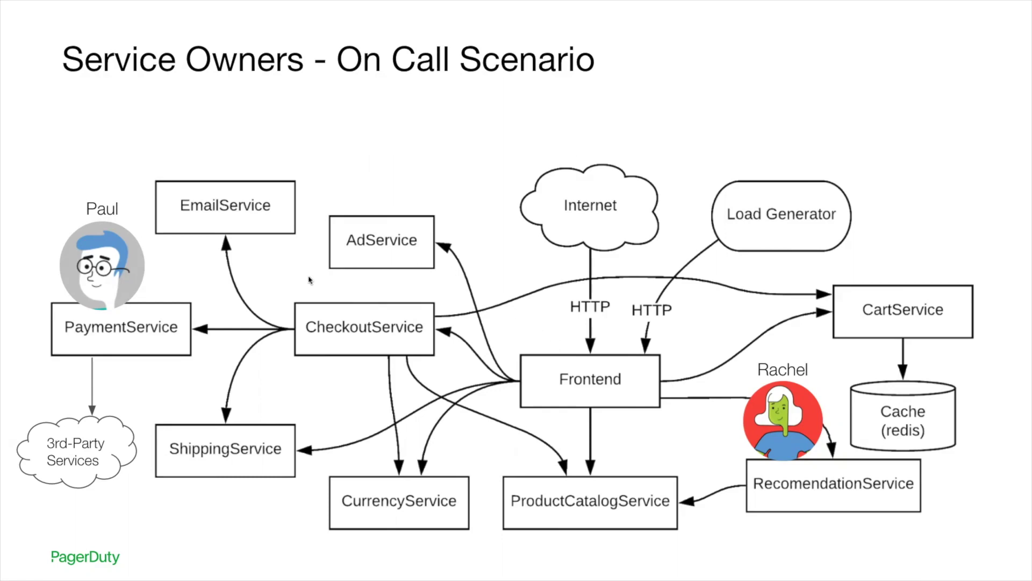
{"action": "key", "text": "ctrl+Left"}
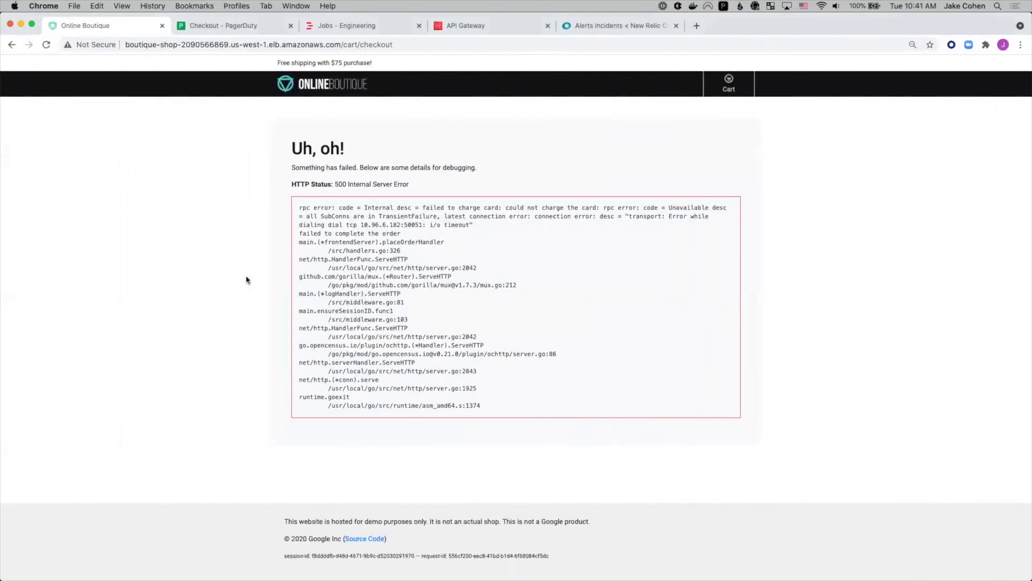
Switch to New Relic and refresh the list of open alert incidents.
{"action": "left_click", "coordinate": [598, 27]}
{"action": "left_click", "coordinate": [46, 45]}
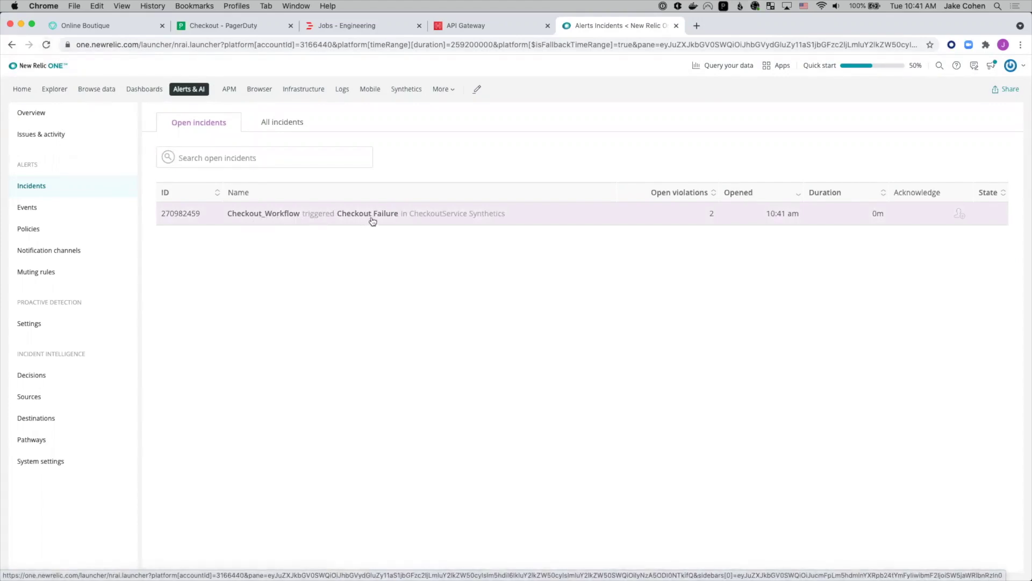
Switch to PagerDuty, refresh the Checkout service's activity and open its triggered Checkout Failure incident.
{"action": "left_click", "coordinate": [232, 26]}
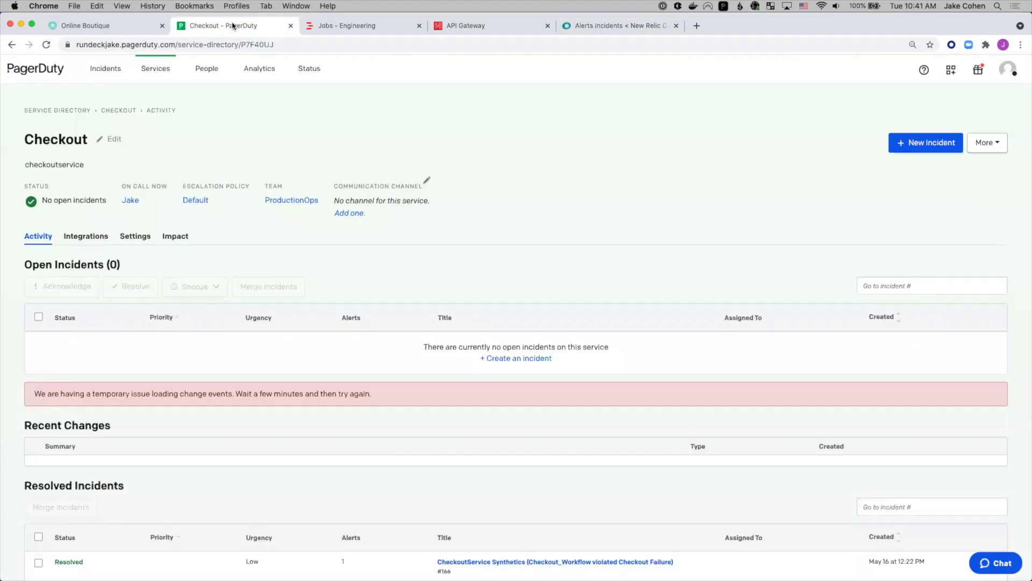
{"action": "left_click", "coordinate": [45, 46]}
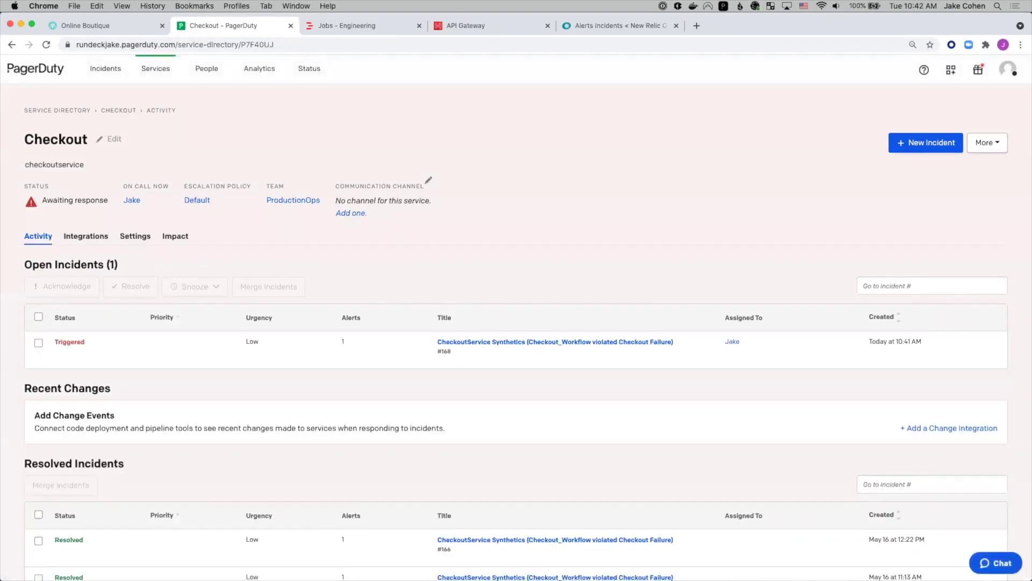
{"action": "left_click", "coordinate": [450, 343]}
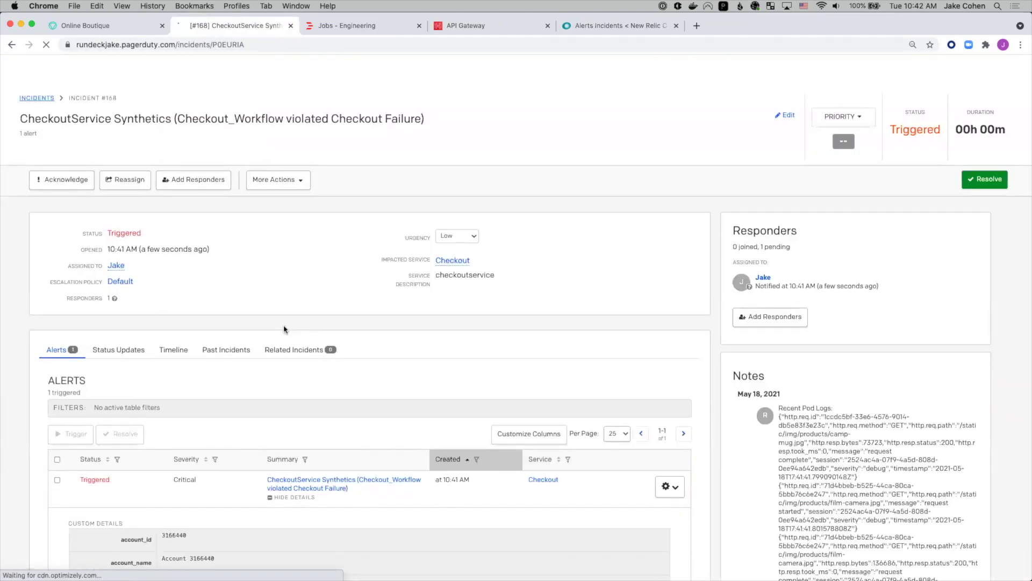
Examine the incident's alert details and the recent pod logs in its notes.
{"action": "scroll", "coordinate": [284, 330], "scroll_direction": "down", "scroll_amount": 3}
{"action": "scroll", "coordinate": [283, 329], "scroll_direction": "down", "scroll_amount": 4}
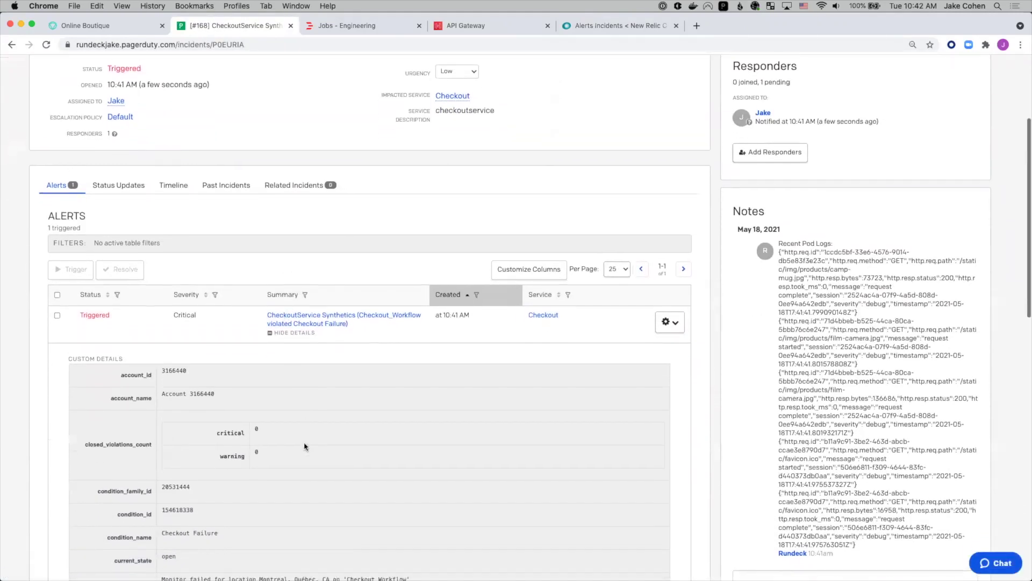
{"action": "scroll", "coordinate": [304, 446], "scroll_direction": "down", "scroll_amount": 3}
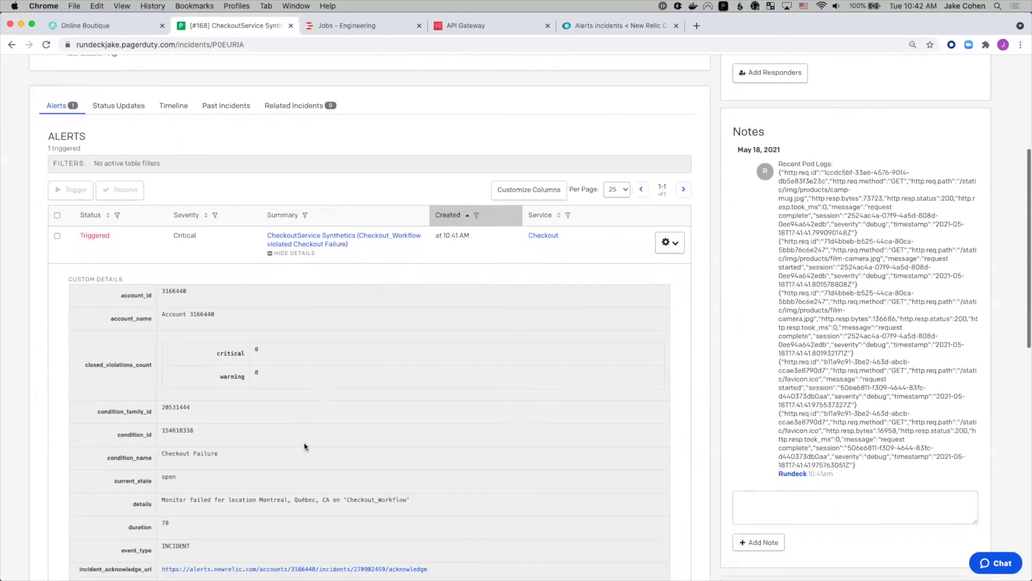
{"action": "scroll", "coordinate": [304, 446], "scroll_direction": "down", "scroll_amount": 3}
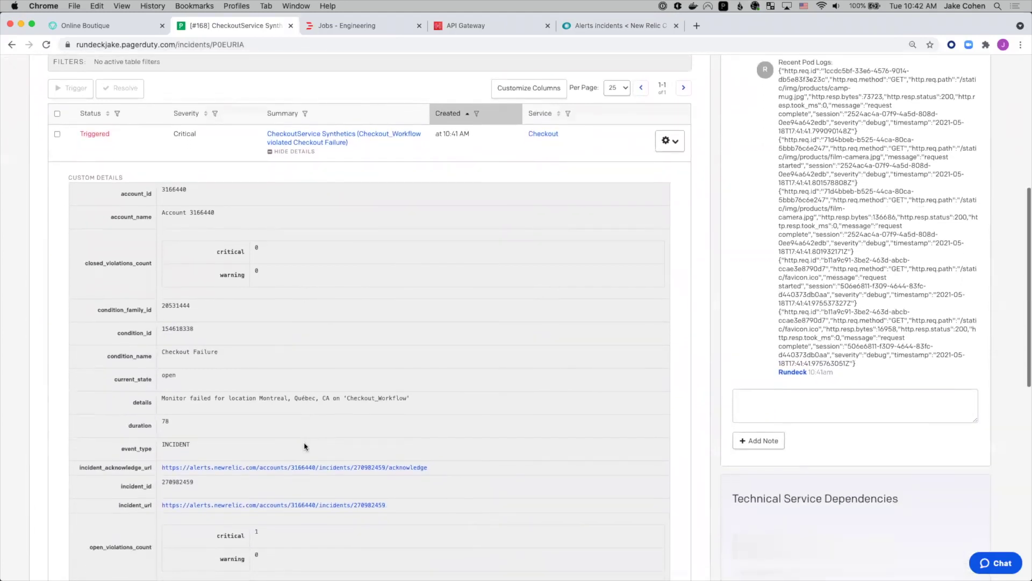
{"action": "scroll", "coordinate": [334, 337], "scroll_direction": "down", "scroll_amount": 2}
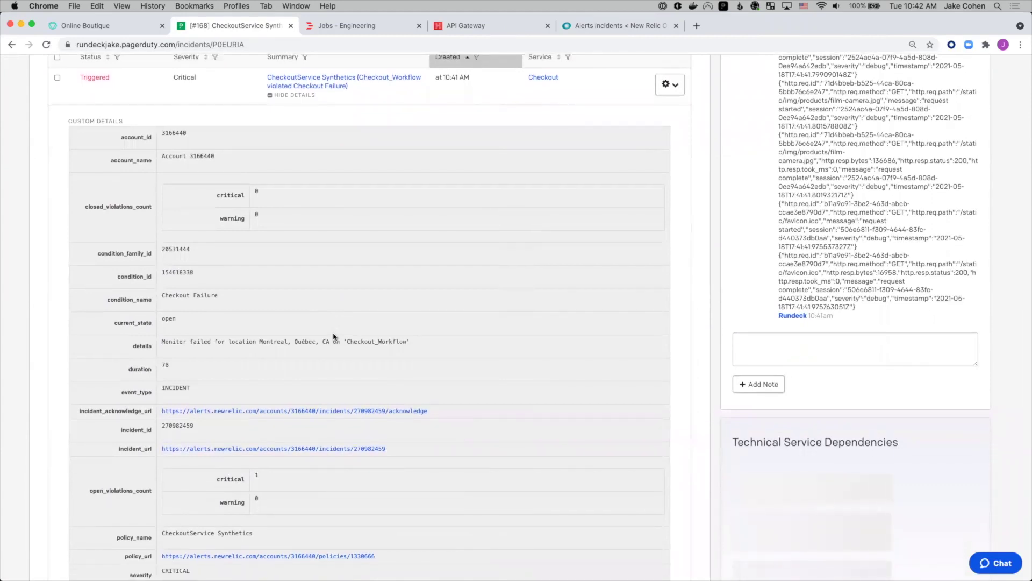
{"action": "scroll", "coordinate": [333, 336], "scroll_direction": "up", "scroll_amount": 6}
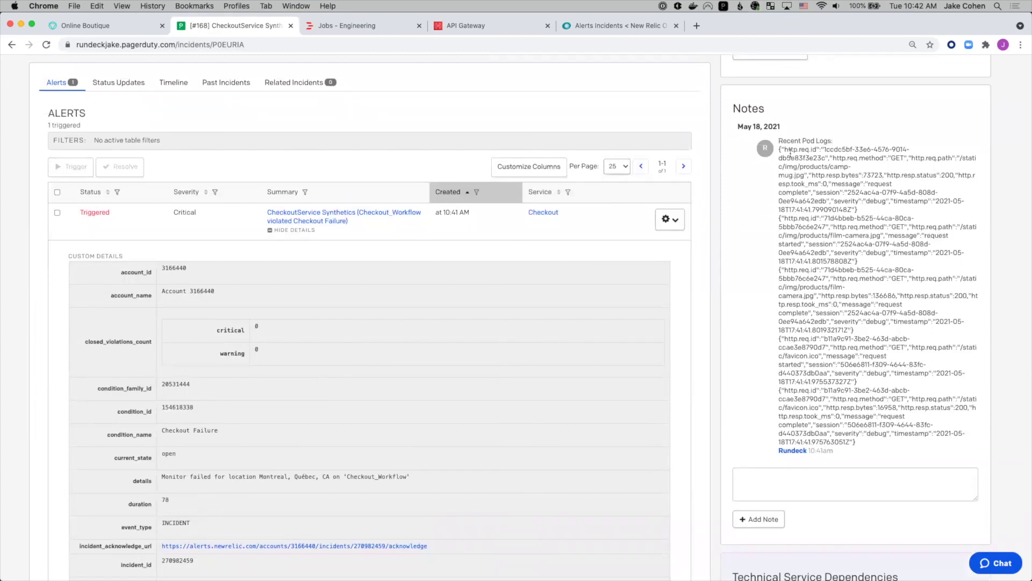
{"action": "scroll", "coordinate": [789, 152], "scroll_direction": "up", "scroll_amount": 1}
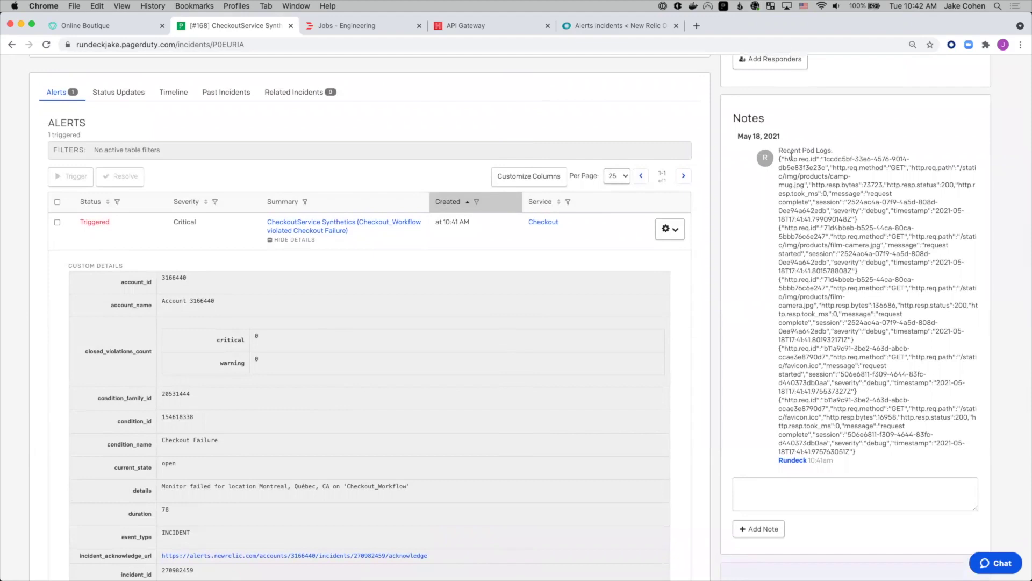
{"action": "scroll", "coordinate": [791, 156], "scroll_direction": "up", "scroll_amount": 1}
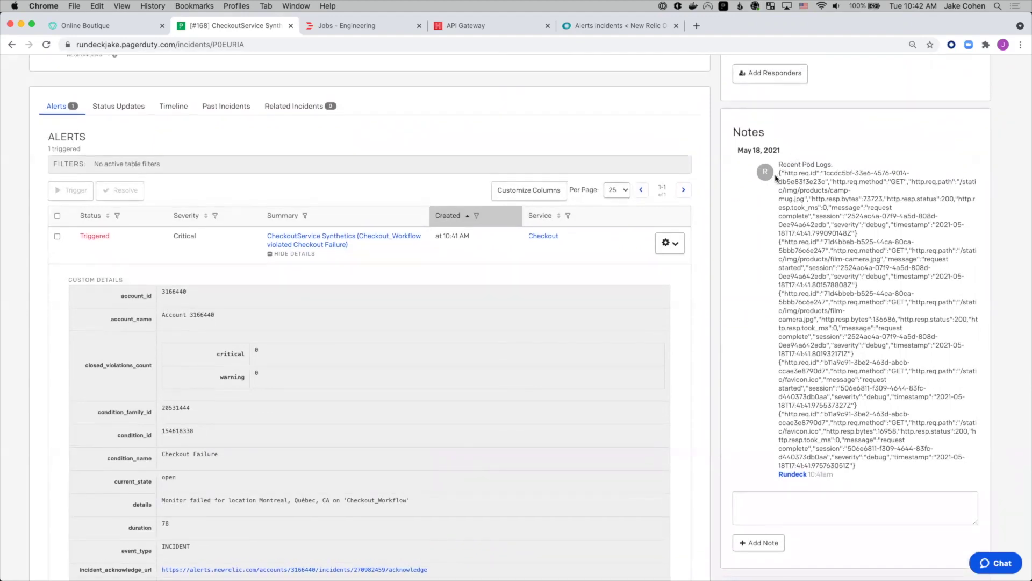
Show the Checkout incident's timeline and review its logged activity.
{"action": "left_click", "coordinate": [166, 110]}
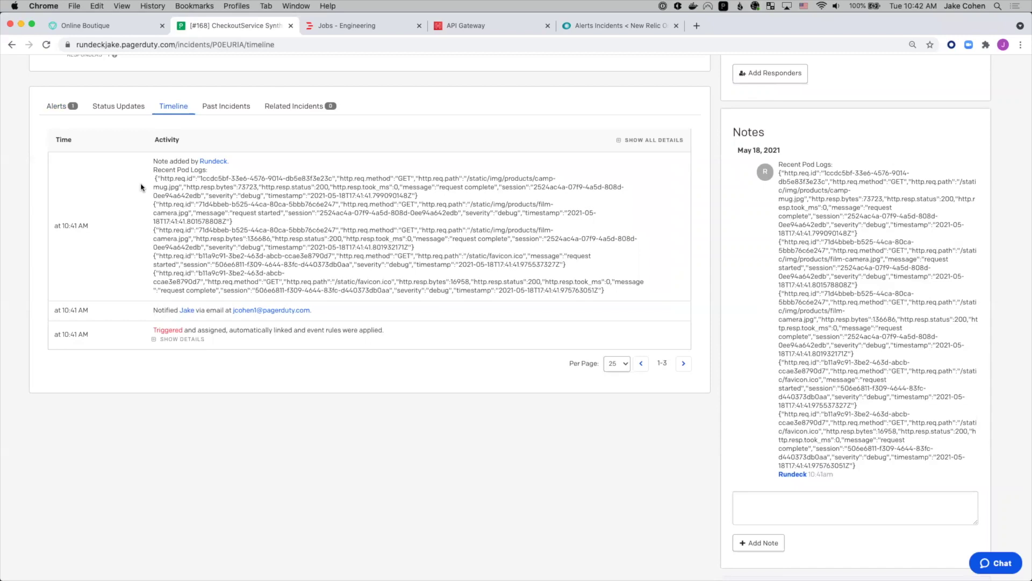
{"action": "scroll", "coordinate": [141, 186], "scroll_direction": "up", "scroll_amount": 5}
{"action": "scroll", "coordinate": [123, 410], "scroll_direction": "down", "scroll_amount": 2}
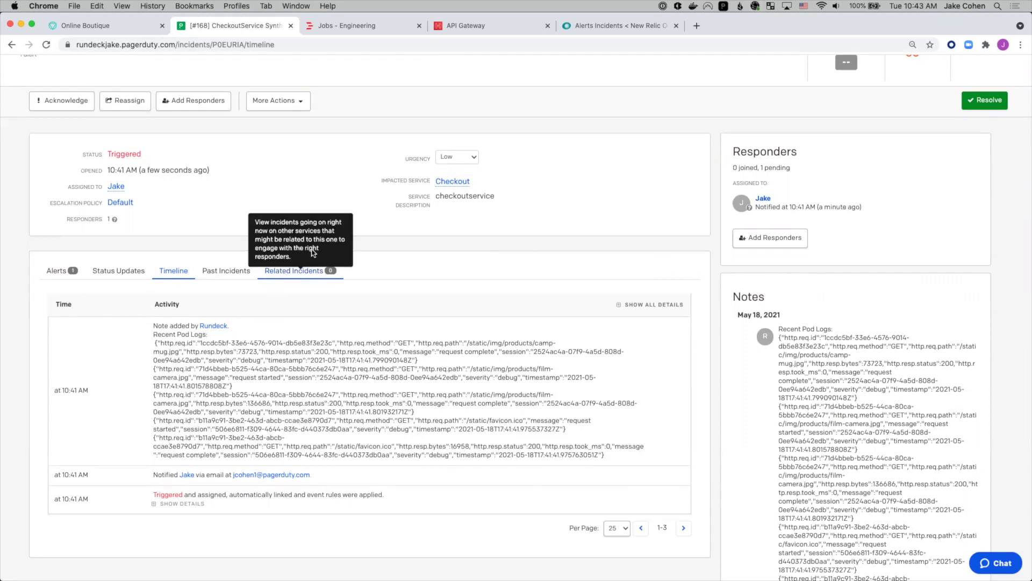
Run the DependentsDiagnostic action on the incident and reload its timeline to review the status of the dependent services.
{"action": "left_click", "coordinate": [301, 103]}
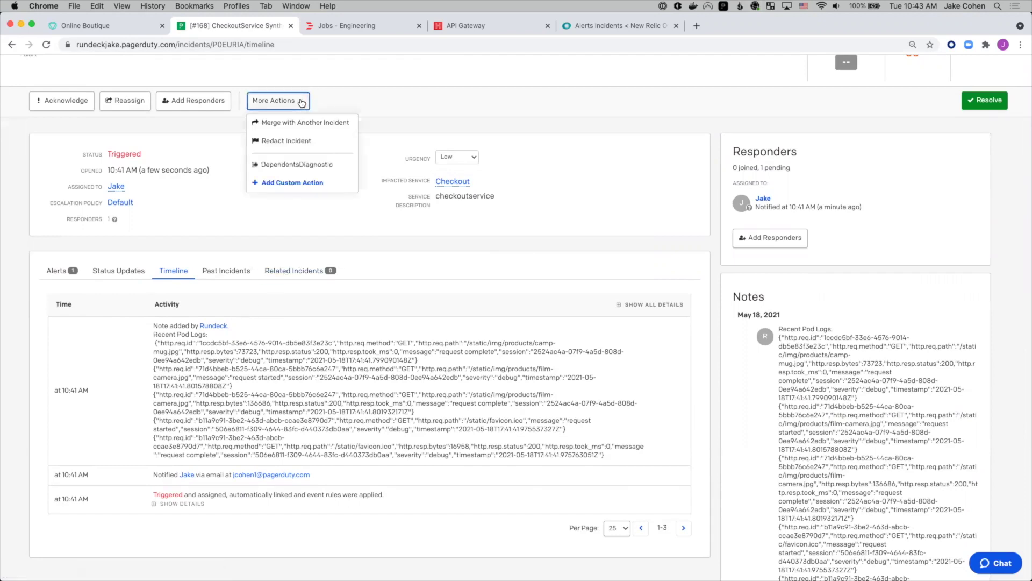
{"action": "left_click", "coordinate": [334, 165]}
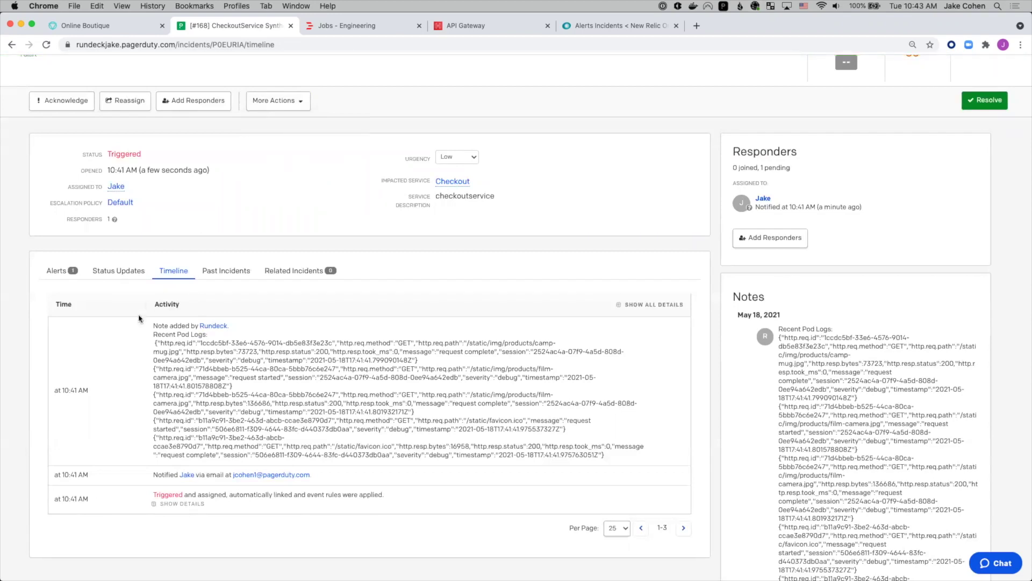
{"action": "scroll", "coordinate": [134, 325], "scroll_direction": "down", "scroll_amount": 2}
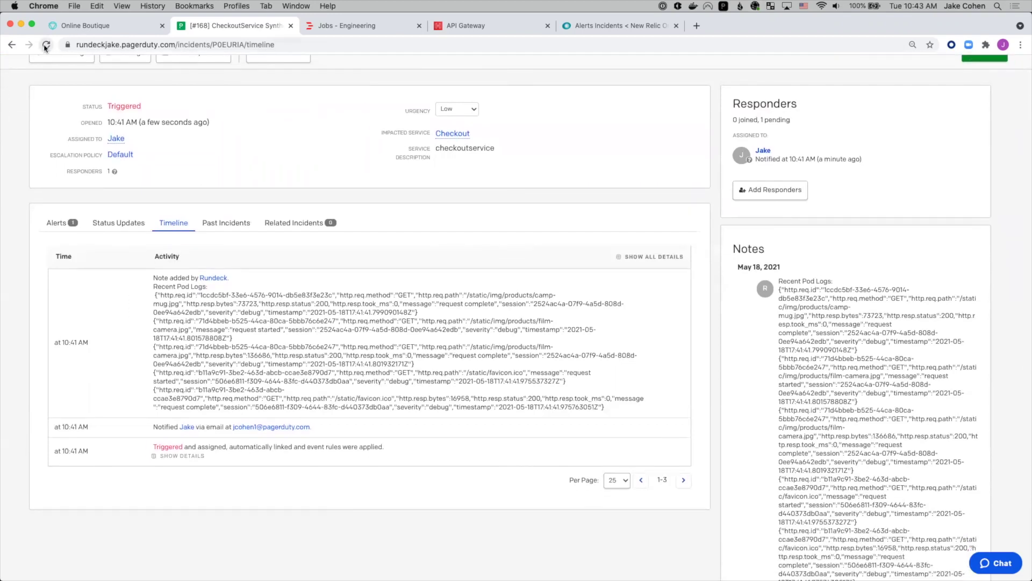
{"action": "left_click", "coordinate": [46, 45]}
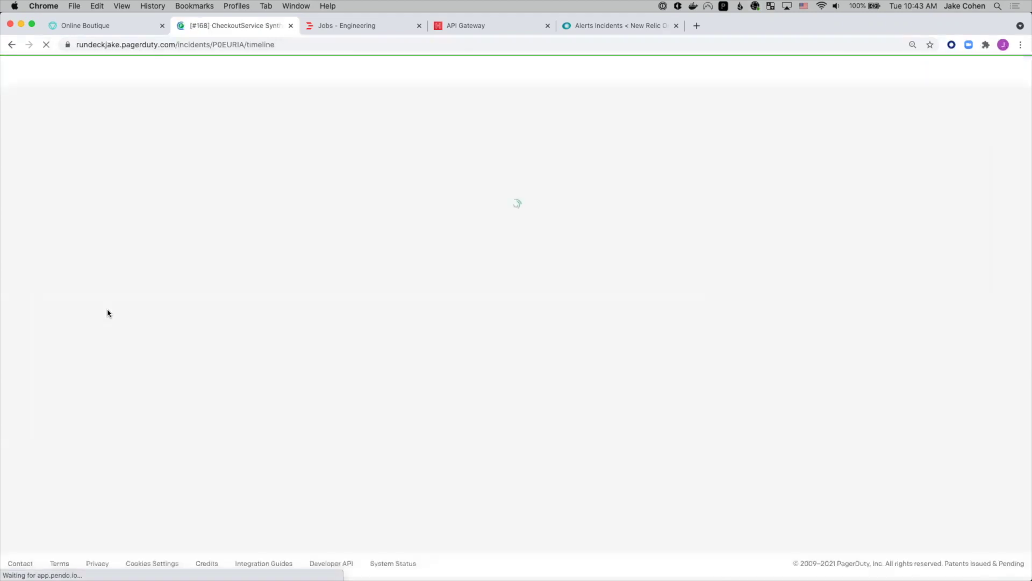
{"action": "scroll", "coordinate": [107, 313], "scroll_direction": "down", "scroll_amount": 3}
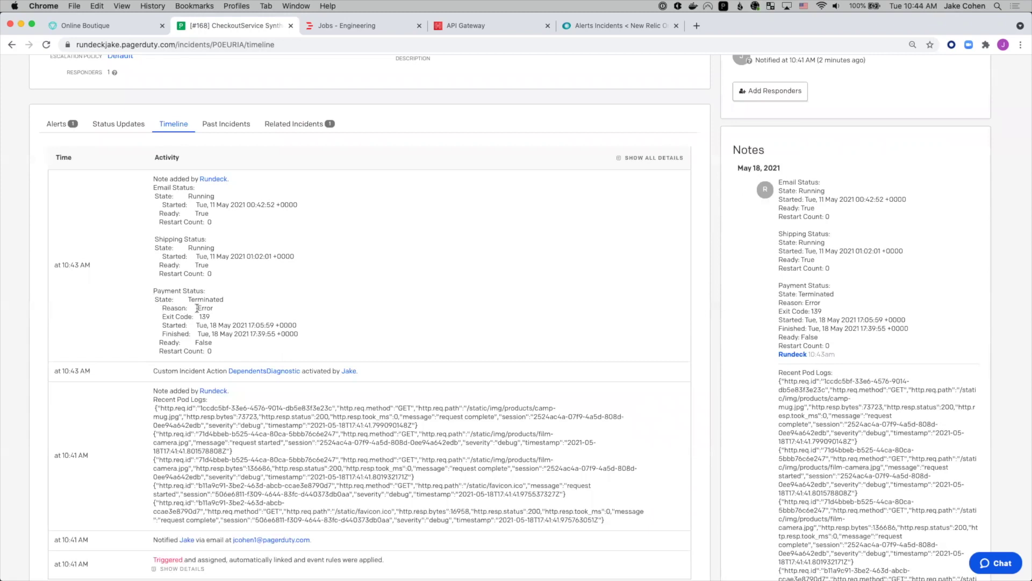
{"action": "scroll", "coordinate": [197, 308], "scroll_direction": "up", "scroll_amount": 1}
{"action": "scroll", "coordinate": [197, 308], "scroll_direction": "down", "scroll_amount": 1}
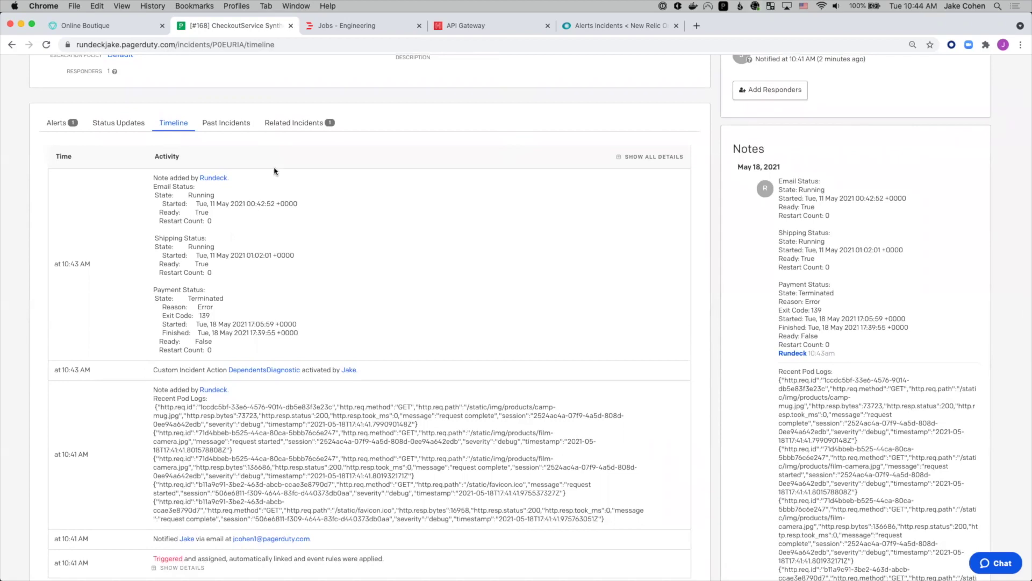
Show the incidents related to the Checkout failure and open the PaymentService_Pod_Health incident.
{"action": "left_click", "coordinate": [295, 124]}
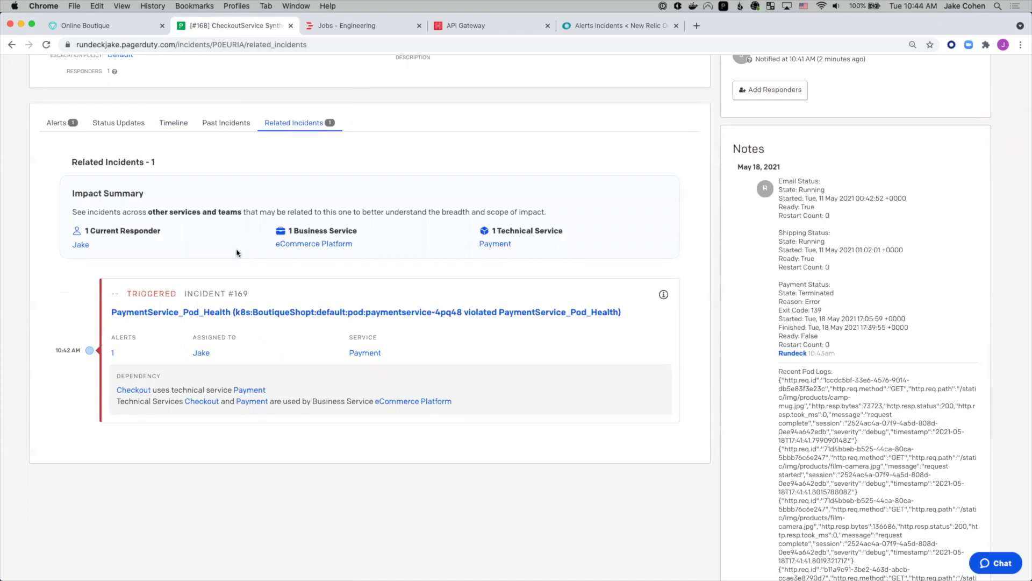
{"action": "left_click", "coordinate": [268, 313]}
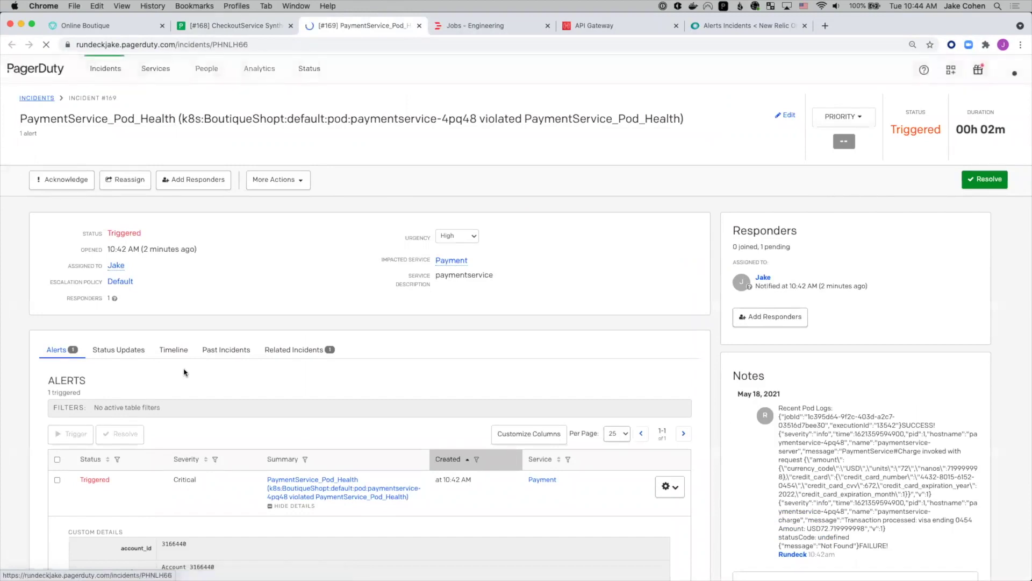
Show the PaymentService_Pod_Health incident's timeline and highlight the final response message in the recent pod logs.
{"action": "scroll", "coordinate": [188, 375], "scroll_direction": "down", "scroll_amount": 3}
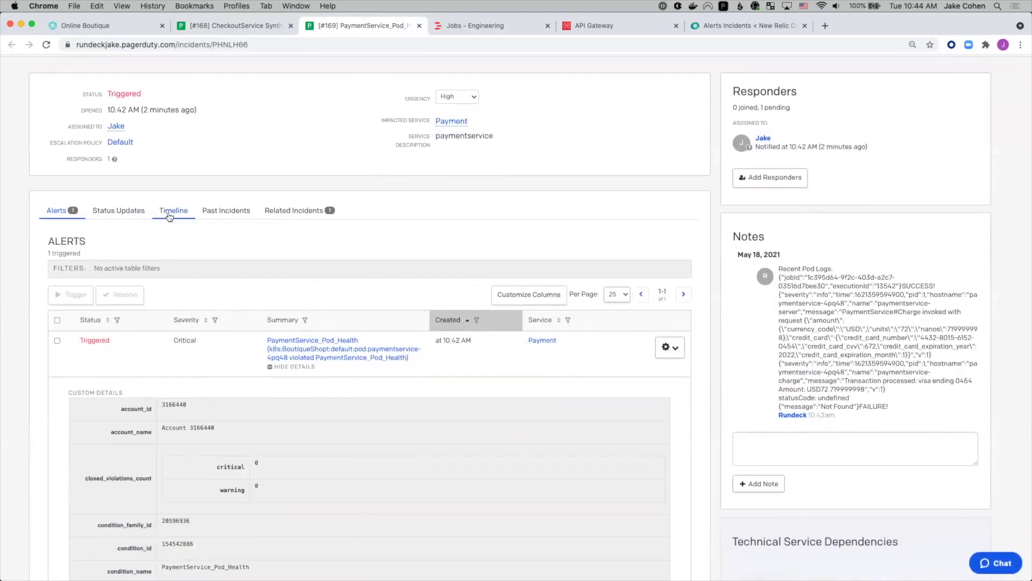
{"action": "left_click", "coordinate": [173, 211]}
{"action": "scroll", "coordinate": [176, 323], "scroll_direction": "up", "scroll_amount": 3}
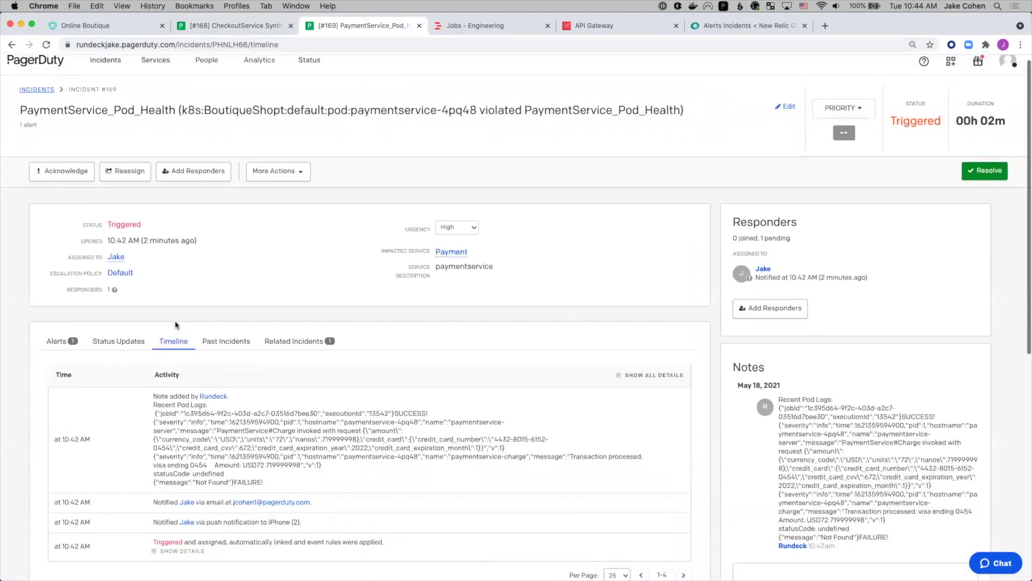
{"action": "scroll", "coordinate": [175, 321], "scroll_direction": "down", "scroll_amount": 2}
{"action": "scroll", "coordinate": [157, 350], "scroll_direction": "down", "scroll_amount": 1}
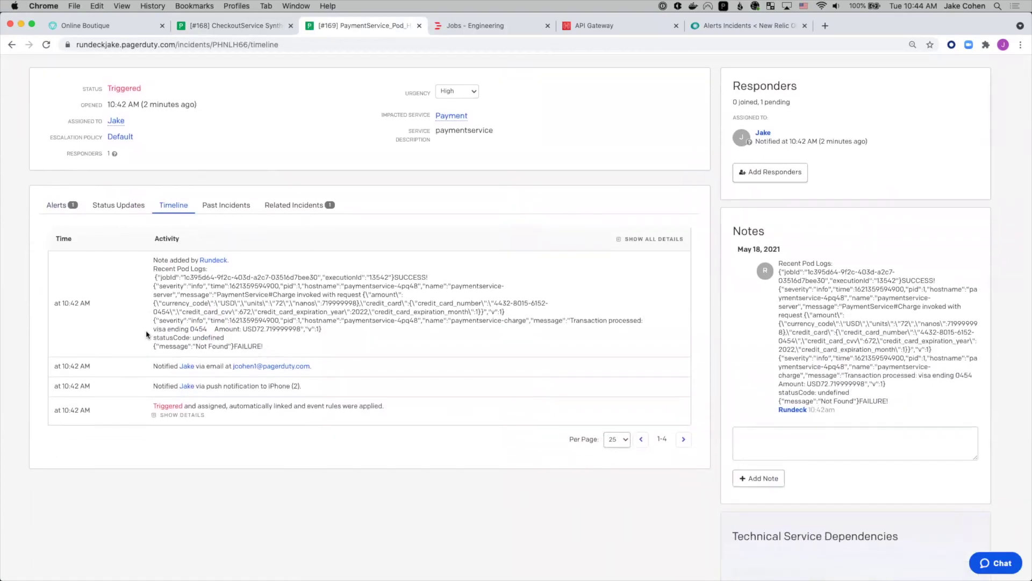
{"action": "left_click_drag", "start_coordinate": [153, 345], "coordinate": [274, 352]}
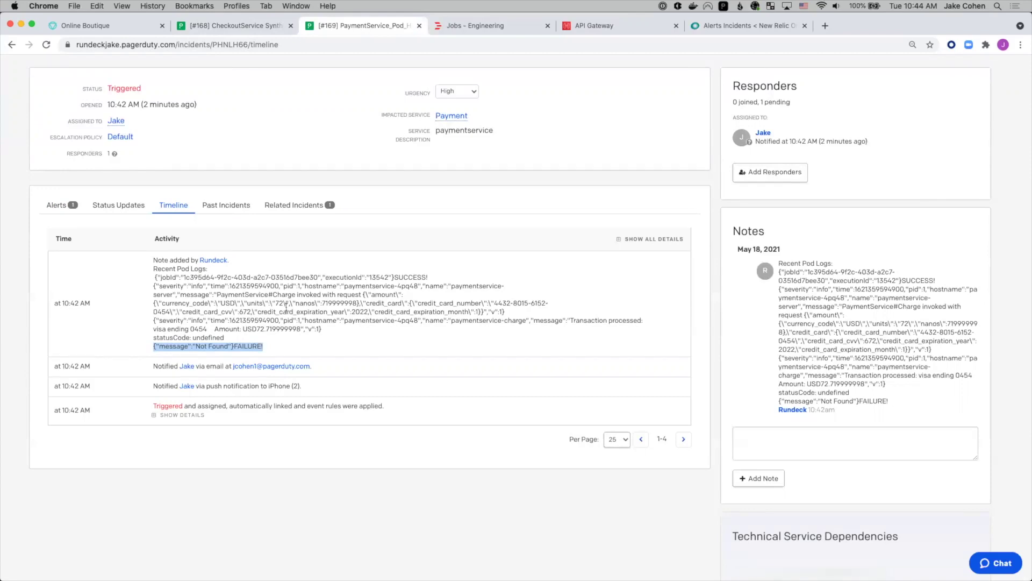
Run the No3rdPartyAPIs custom action on the payment incident and reload its timeline.
{"action": "scroll", "coordinate": [260, 306], "scroll_direction": "up", "scroll_amount": 3}
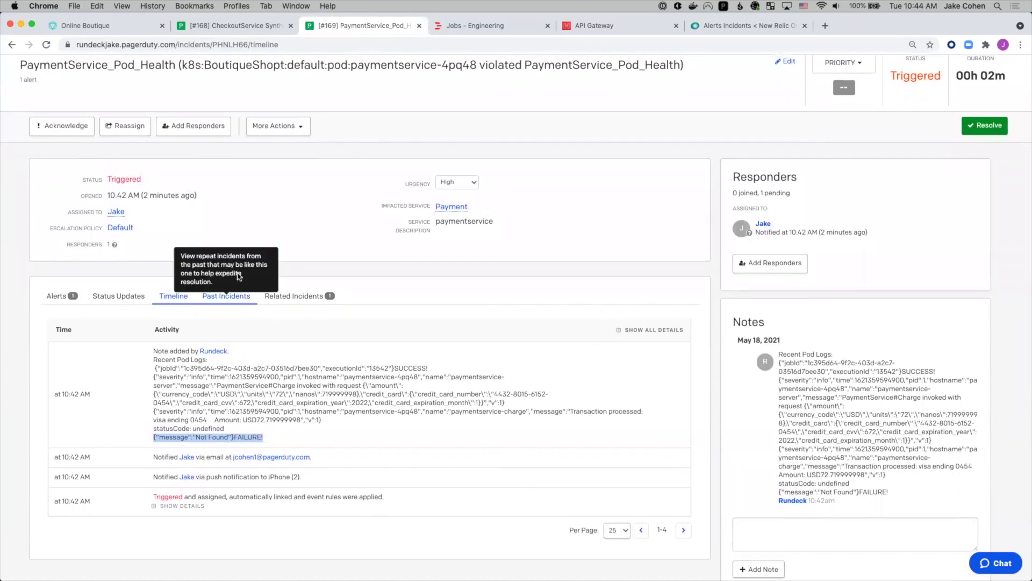
{"action": "scroll", "coordinate": [334, 189], "scroll_direction": "up", "scroll_amount": 1}
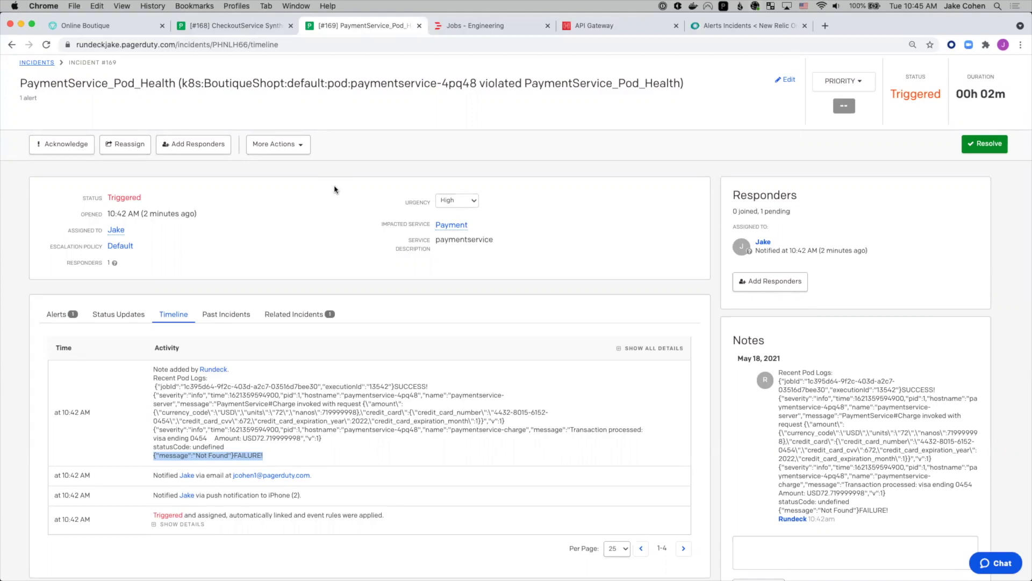
{"action": "left_click", "coordinate": [303, 148]}
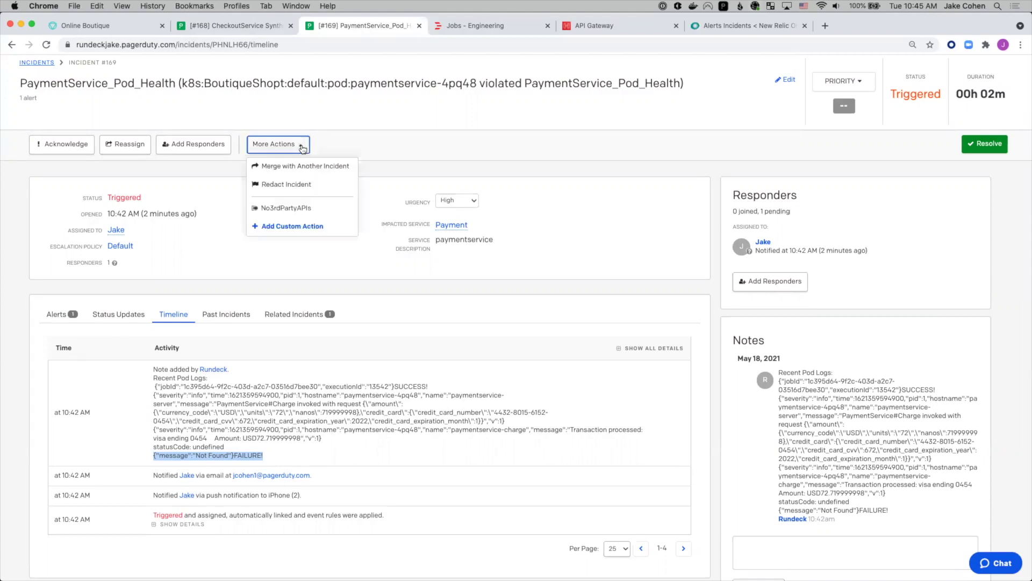
{"action": "left_click", "coordinate": [297, 210]}
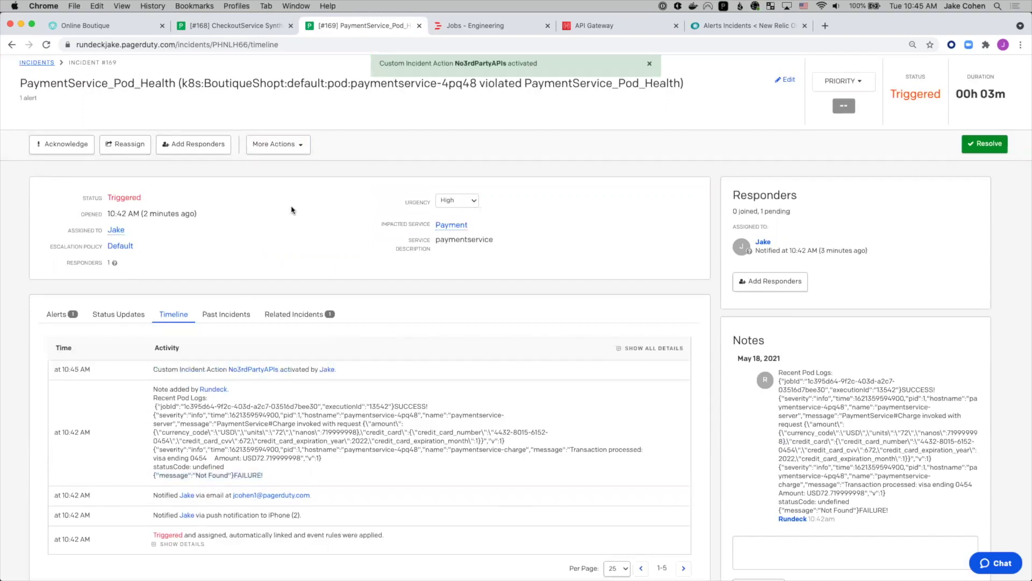
{"action": "left_click", "coordinate": [46, 45]}
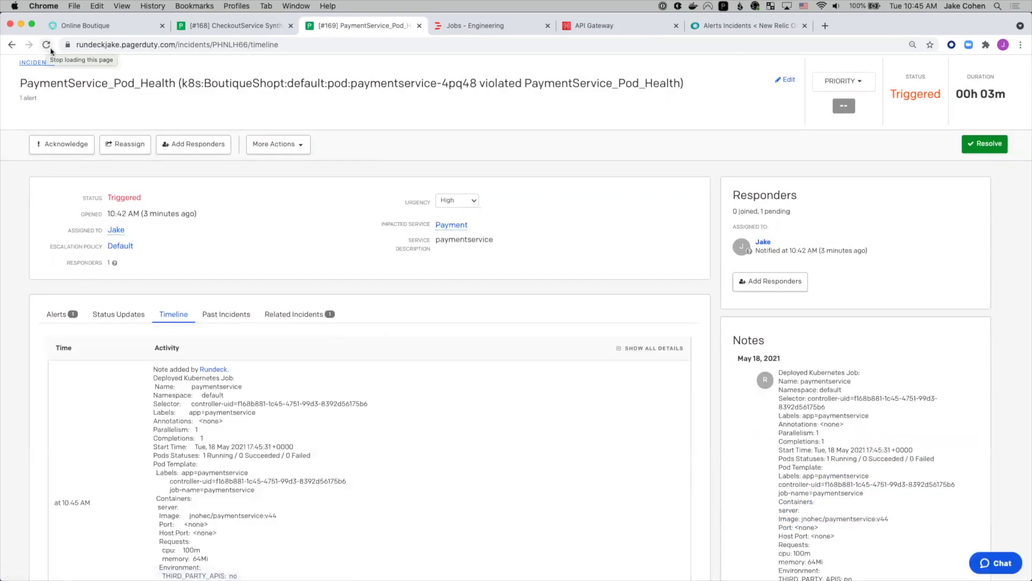
Review the deployed Kubernetes job note in the timeline and highlight its THIRD_PARTY_APIS environment setting.
{"action": "scroll", "coordinate": [135, 325], "scroll_direction": "down", "scroll_amount": 3}
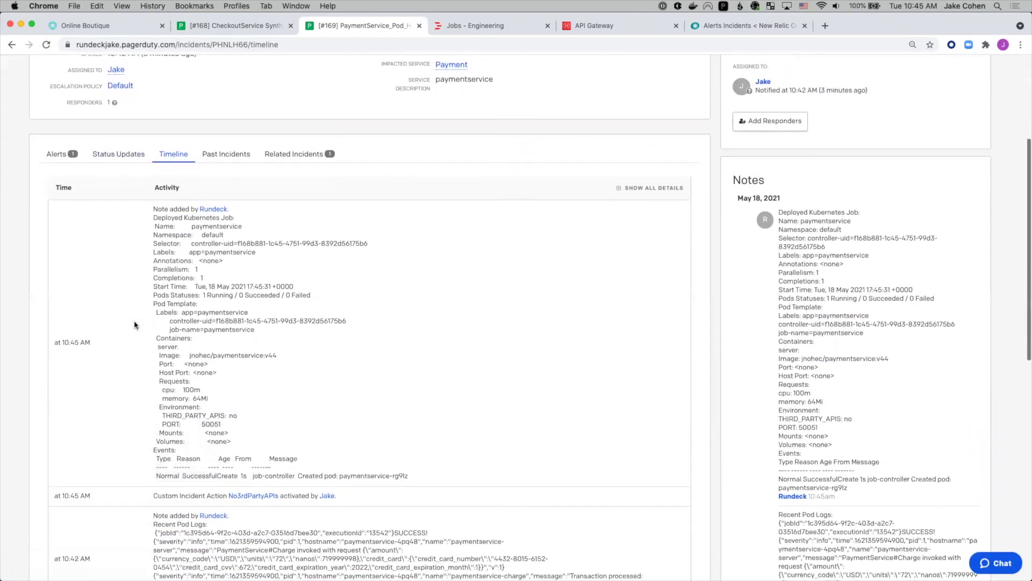
{"action": "scroll", "coordinate": [134, 324], "scroll_direction": "down", "scroll_amount": 2}
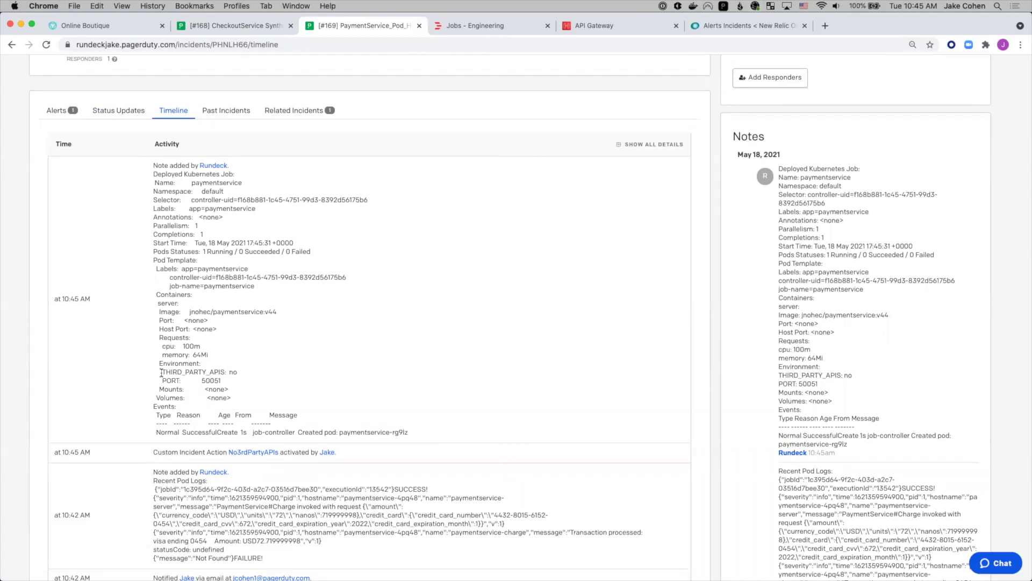
{"action": "left_click_drag", "start_coordinate": [161, 372], "coordinate": [240, 377]}
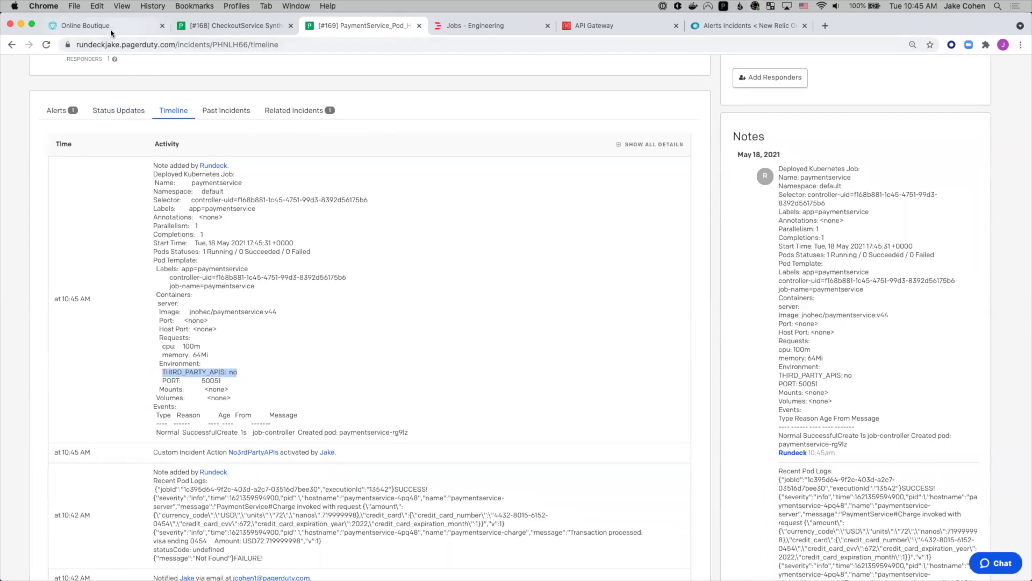
Switch to the Online Boutique shop, add the Vintage Typewriter to the cart and place the order with the prefilled checkout details.
{"action": "left_click", "coordinate": [111, 30]}
{"action": "left_click", "coordinate": [312, 88]}
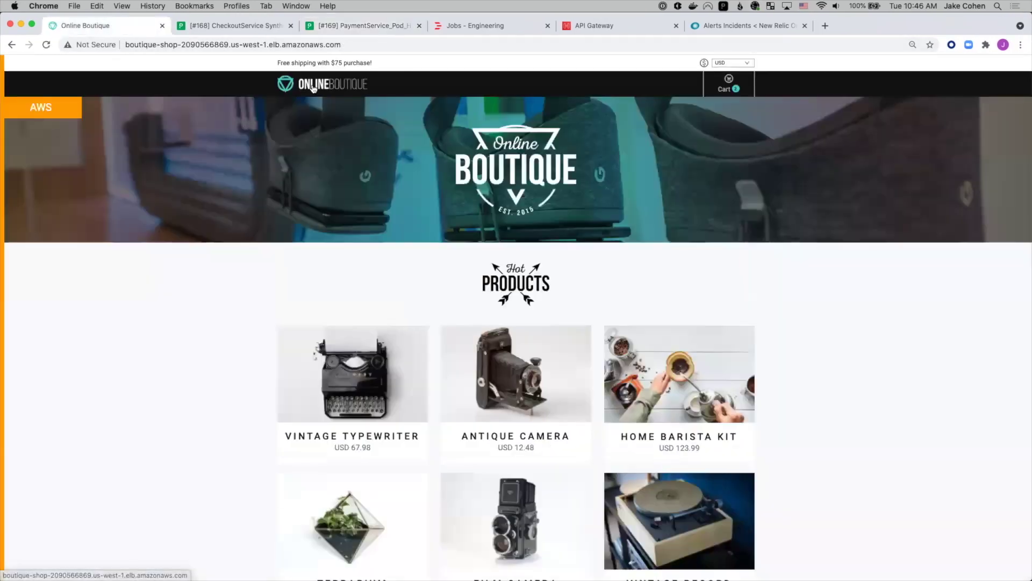
{"action": "left_click", "coordinate": [323, 342]}
{"action": "left_click", "coordinate": [656, 305]}
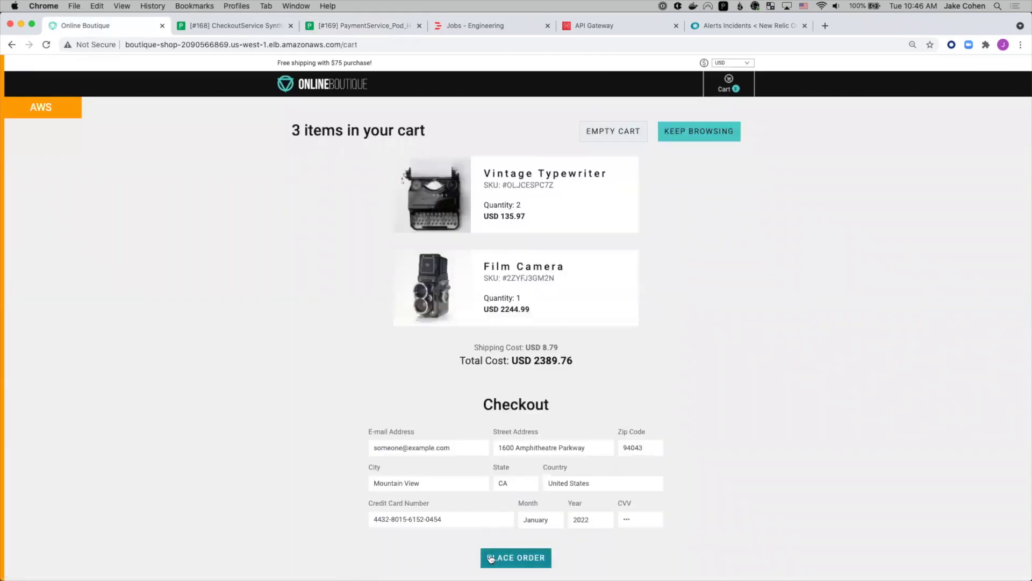
{"action": "left_click", "coordinate": [491, 558]}
{"action": "left_click_drag", "start_coordinate": [437, 216], "coordinate": [610, 218]}
{"action": "left_click", "coordinate": [609, 220]}
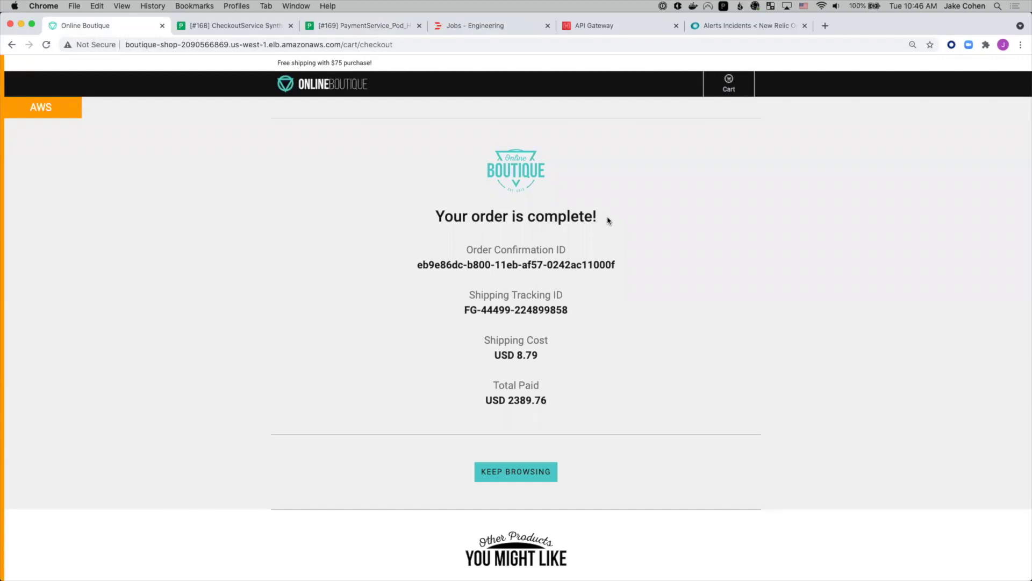
{"action": "key", "text": "ctrl+Right"}
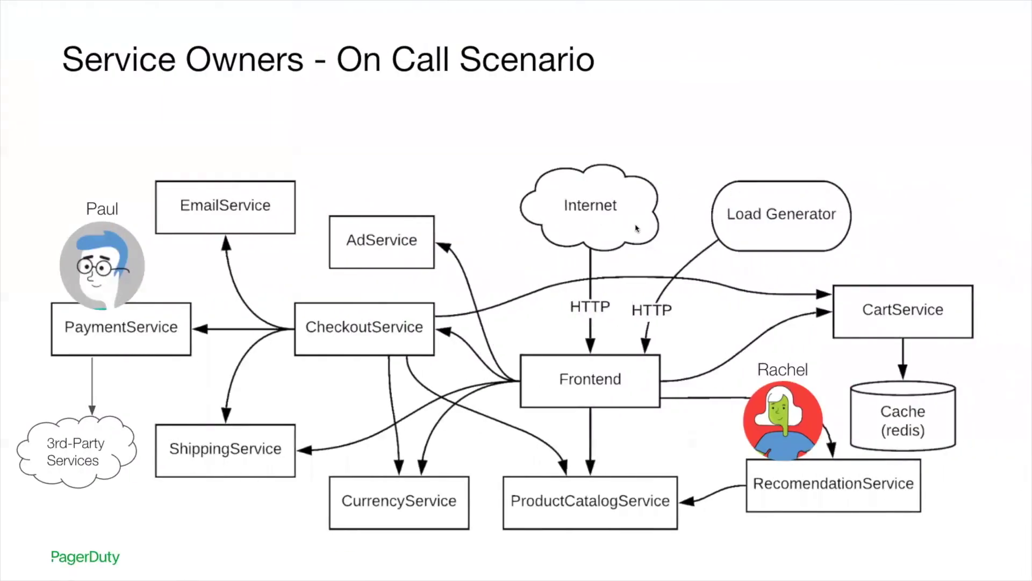
{"action": "key", "text": "Right"}
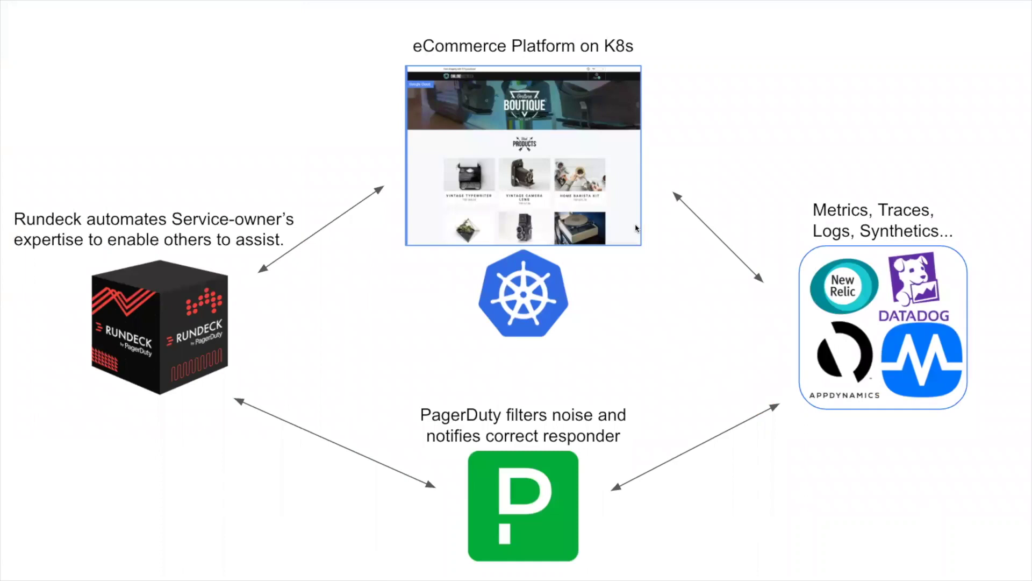
{"action": "key", "text": "Right"}
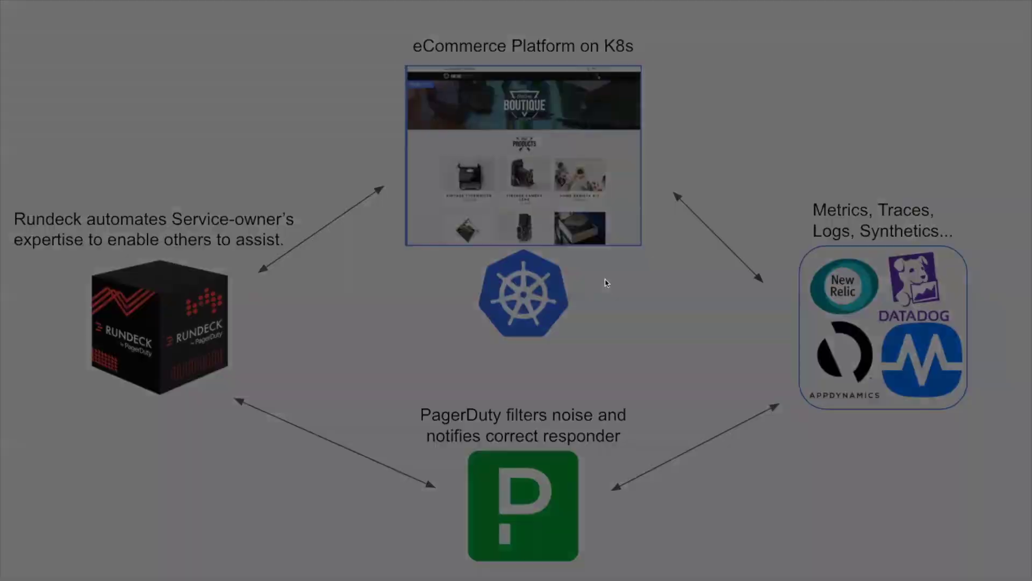